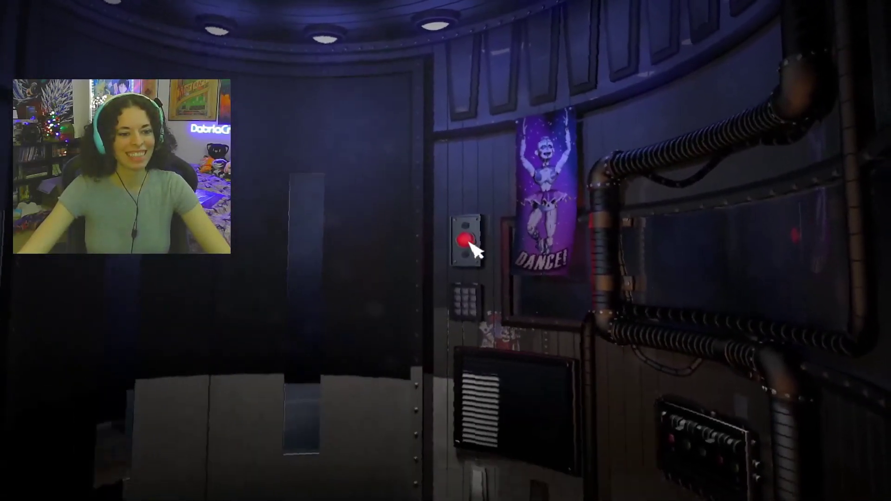
{"action": "left_click", "coordinate": [470, 244]}
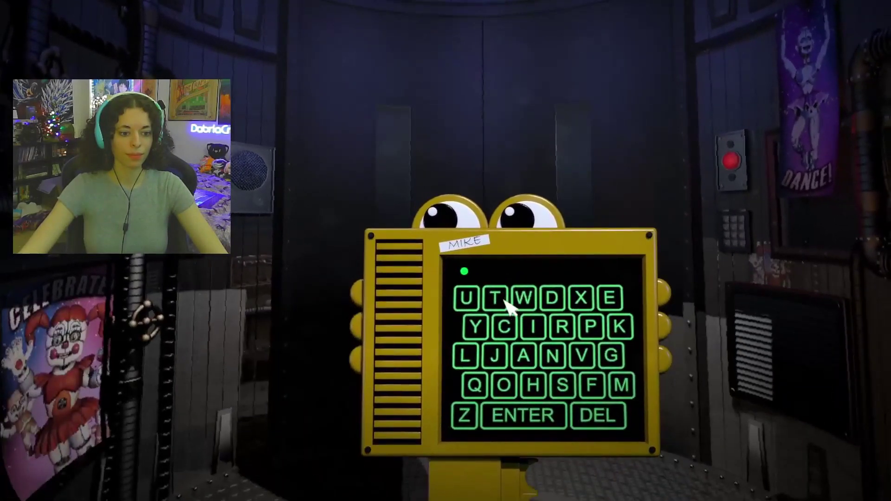
{"action": "left_click", "coordinate": [507, 306]}
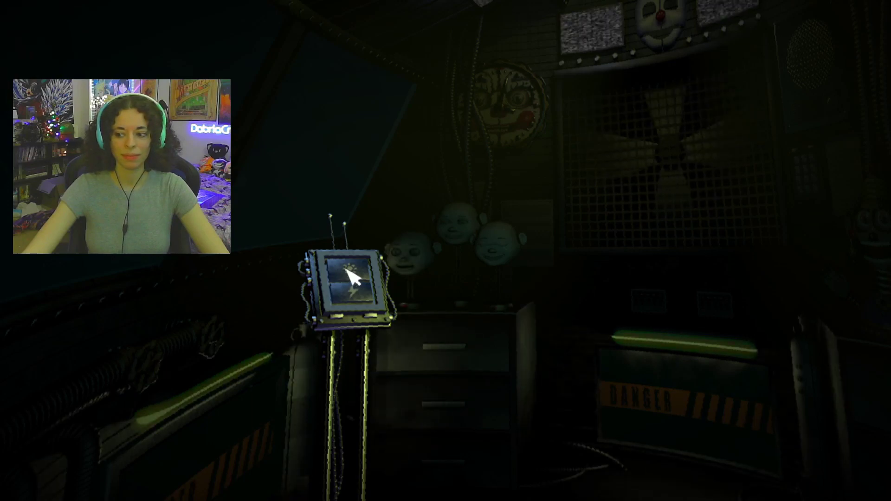
{"action": "left_click", "coordinate": [352, 277]}
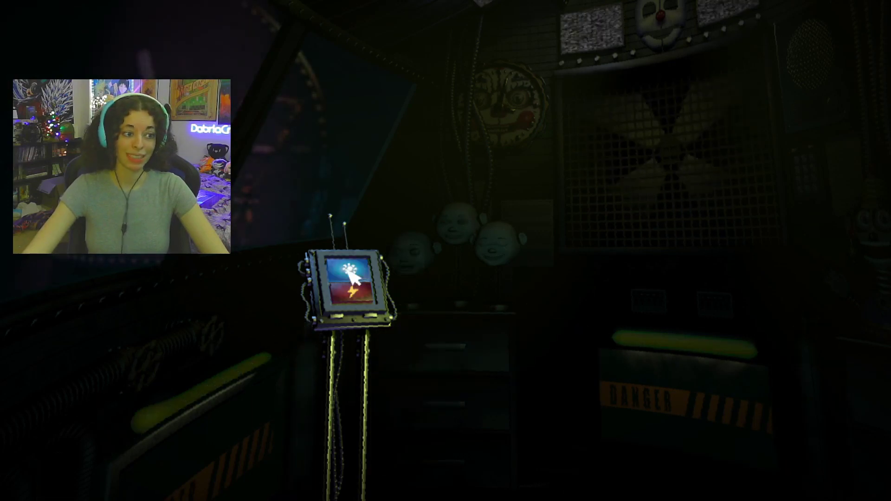
{"action": "left_click_drag", "start_coordinate": [352, 276], "coordinate": [369, 282]}
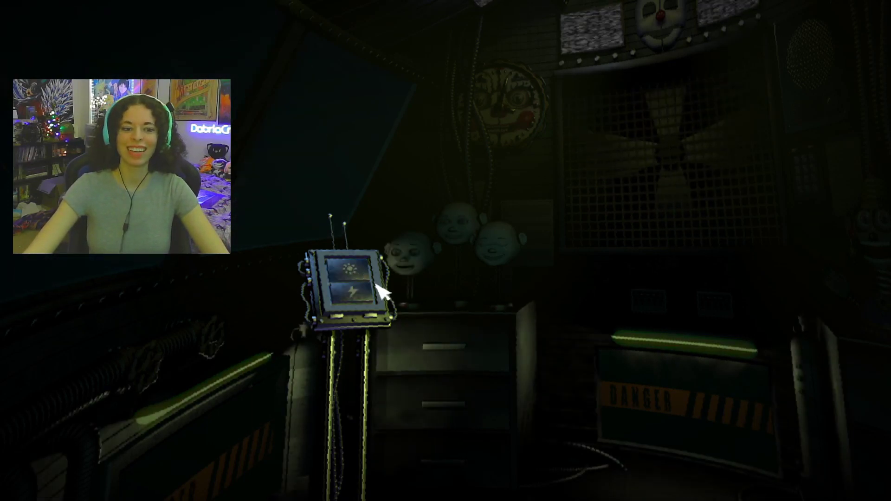
{"action": "left_click", "coordinate": [351, 281]}
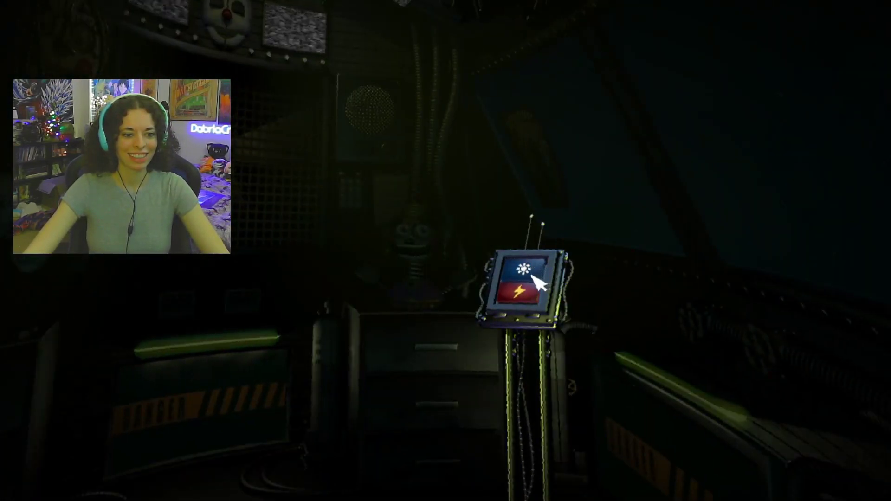
{"action": "left_click", "coordinate": [539, 282]}
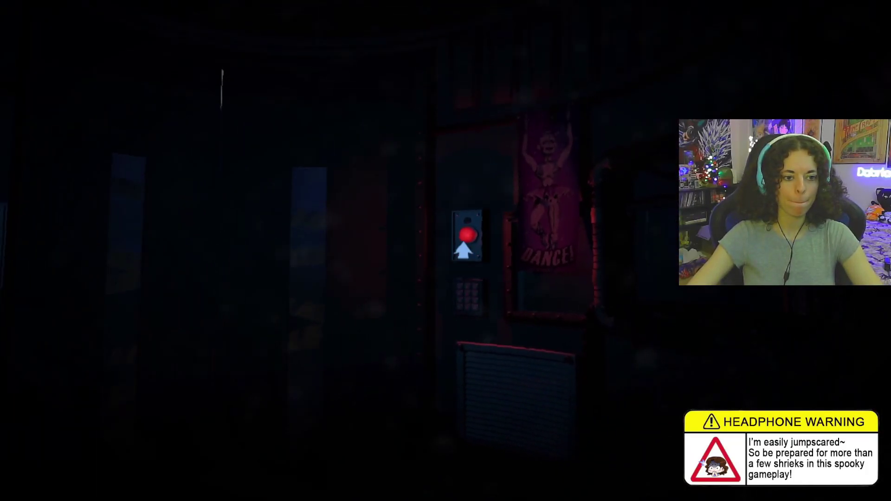
{"action": "left_click", "coordinate": [463, 249]}
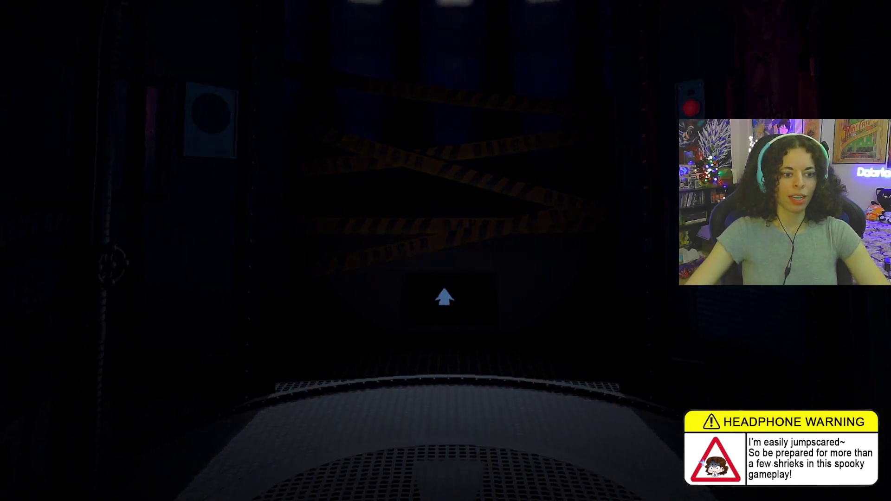
{"action": "left_click", "coordinate": [444, 298]}
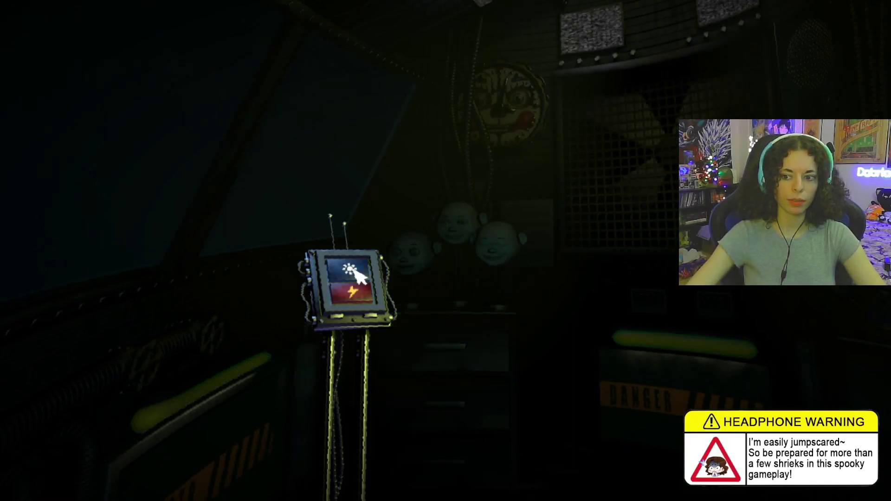
{"action": "left_click", "coordinate": [355, 276]}
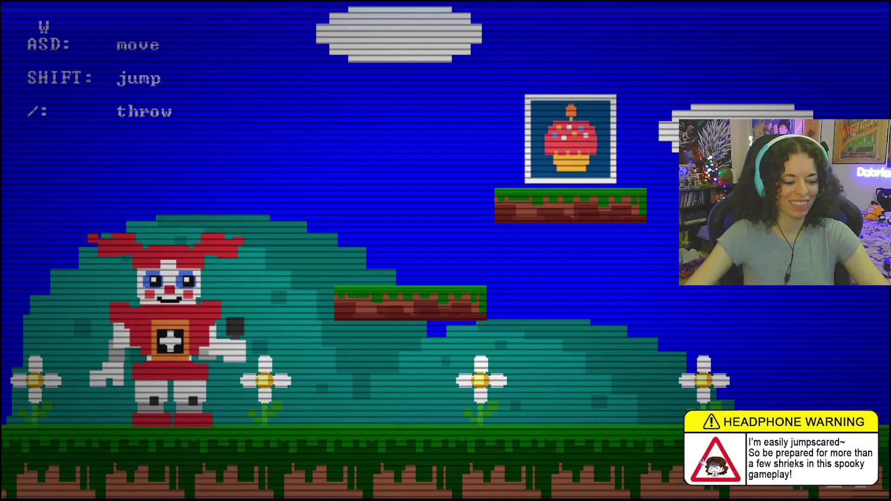
{"action": "key", "text": "d"}
{"action": "key", "text": "a"}
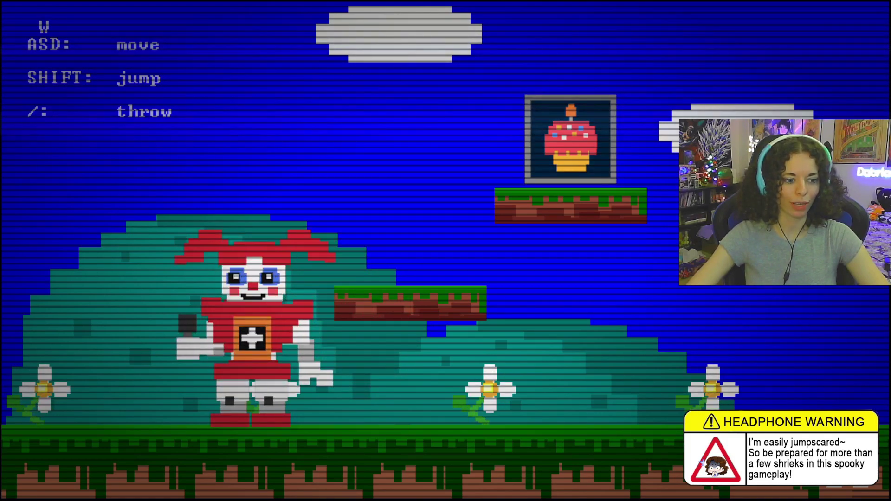
{"action": "key", "text": "shift"}
{"action": "key", "text": "d"}
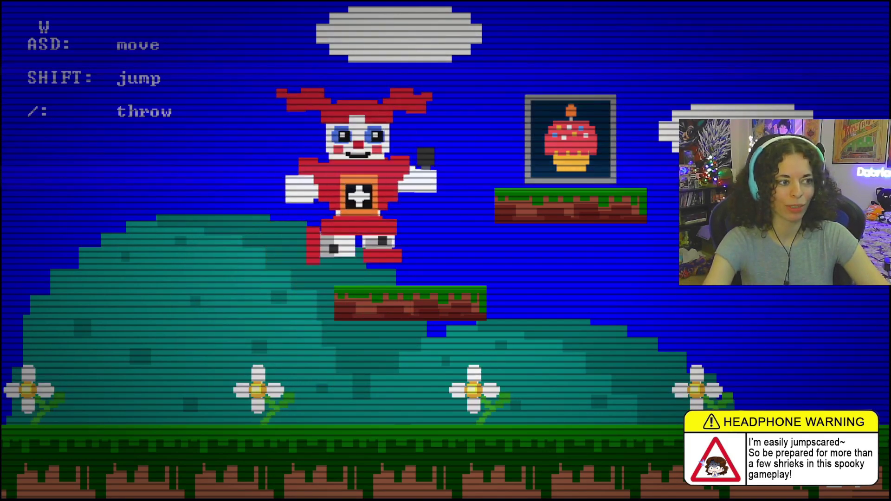
{"action": "key", "text": "shift"}
{"action": "key", "text": "d"}
{"action": "key", "text": "shift"}
{"action": "key", "text": "d"}
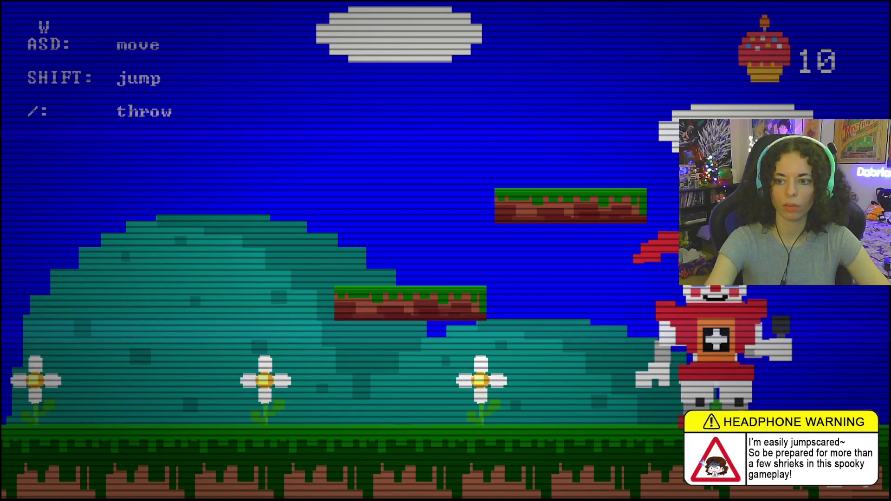
{"action": "key", "text": "d"}
{"action": "key", "text": "a"}
{"action": "key", "text": "shift"}
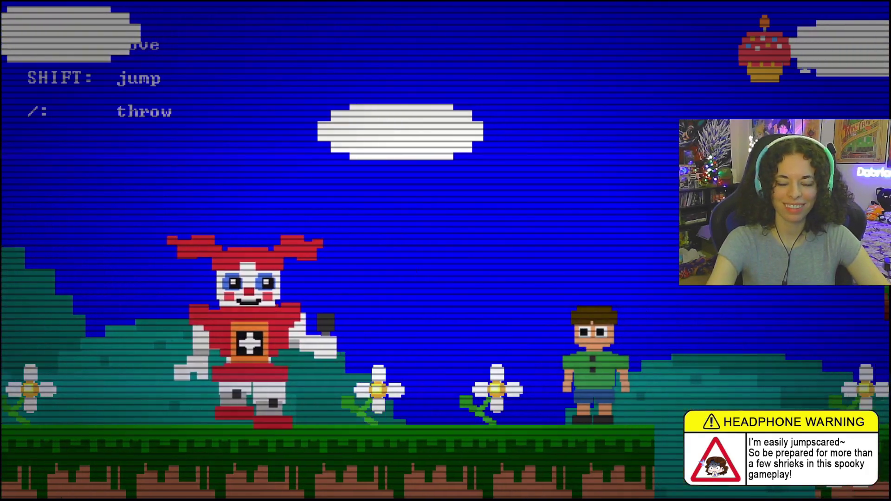
{"action": "key", "text": "d"}
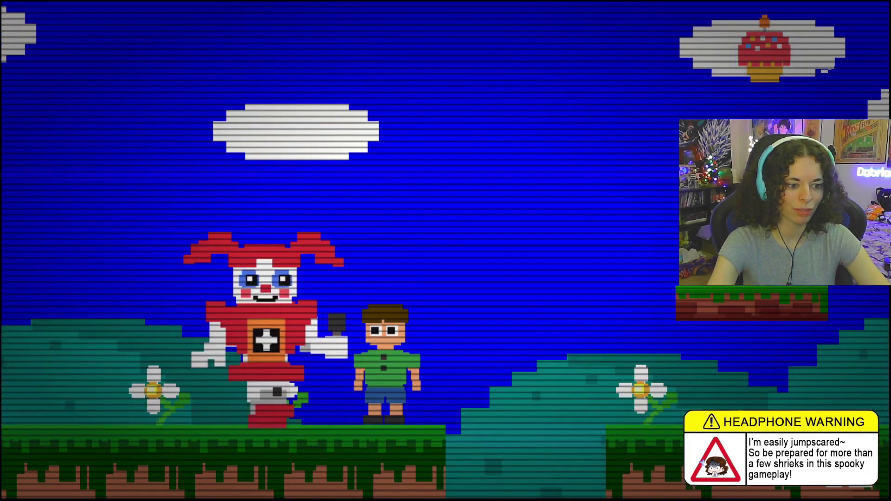
{"action": "key", "text": "shift"}
{"action": "key", "text": "d"}
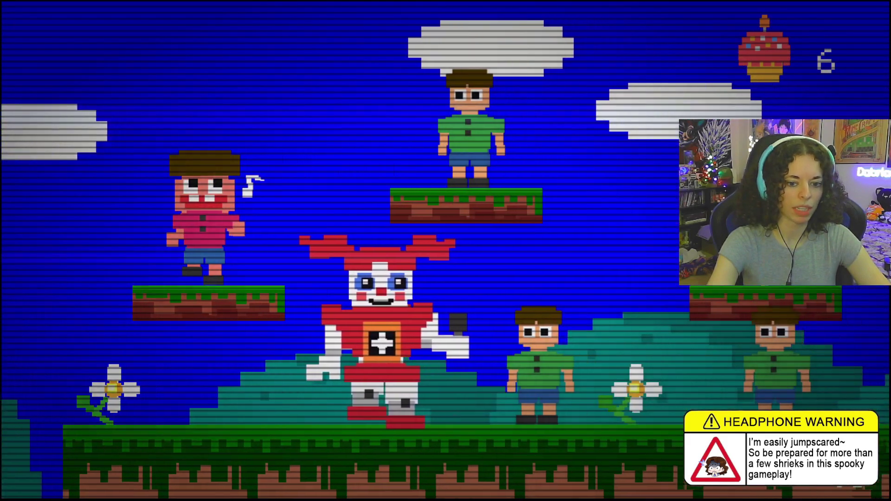
{"action": "key", "text": "Right"}
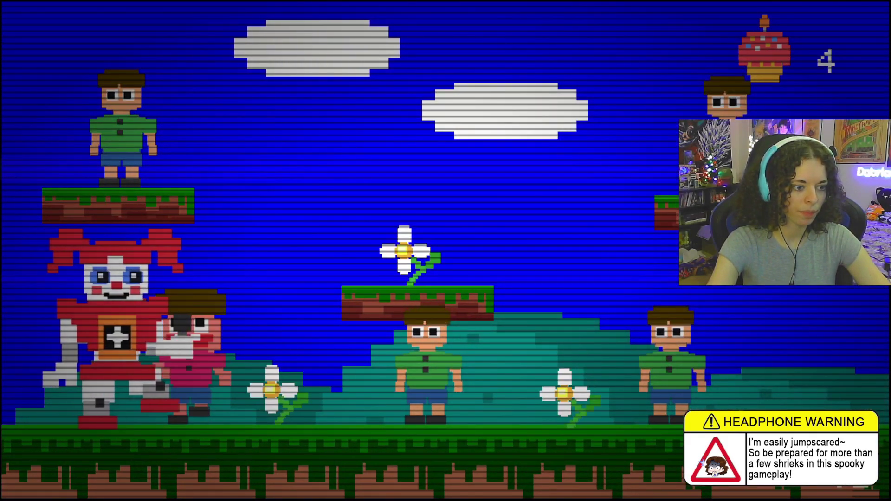
{"action": "key", "text": "Right"}
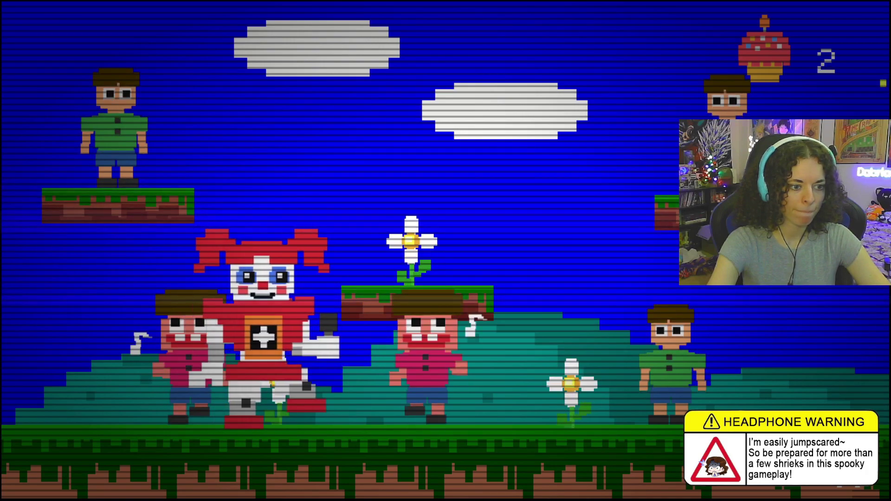
{"action": "key", "text": "Up"}
{"action": "key", "text": "Up"}
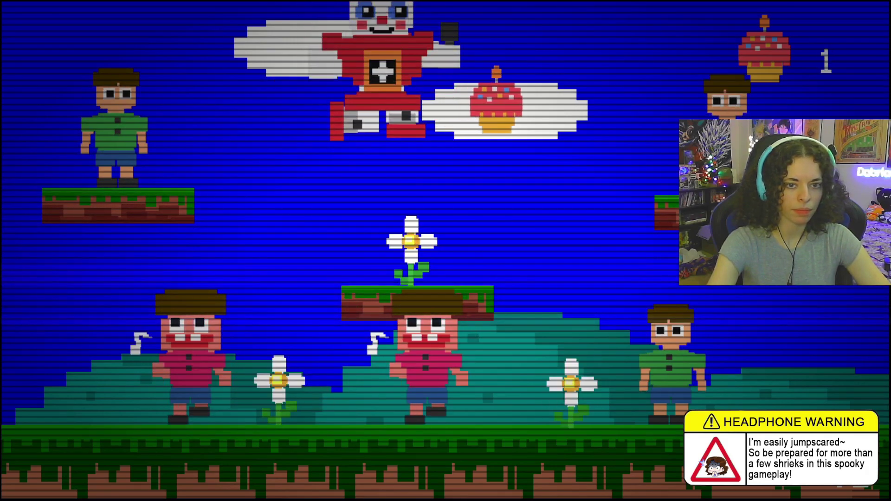
{"action": "key", "text": "Up"}
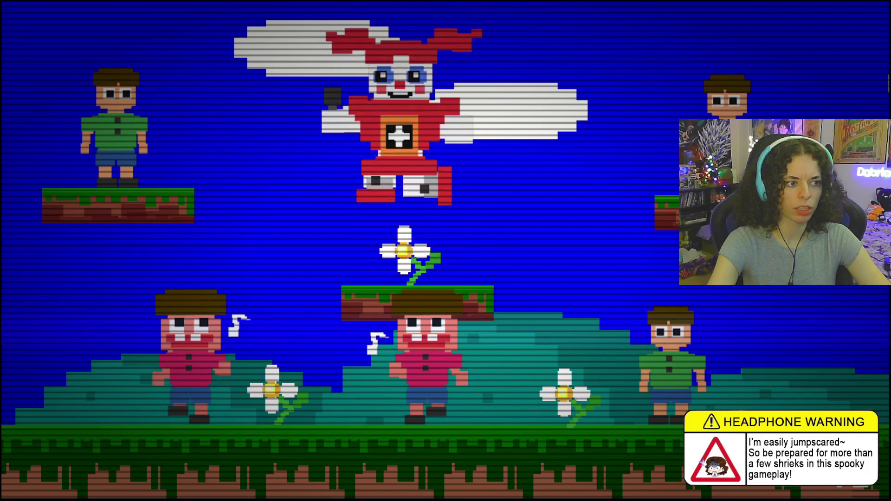
{"action": "key", "text": "Up"}
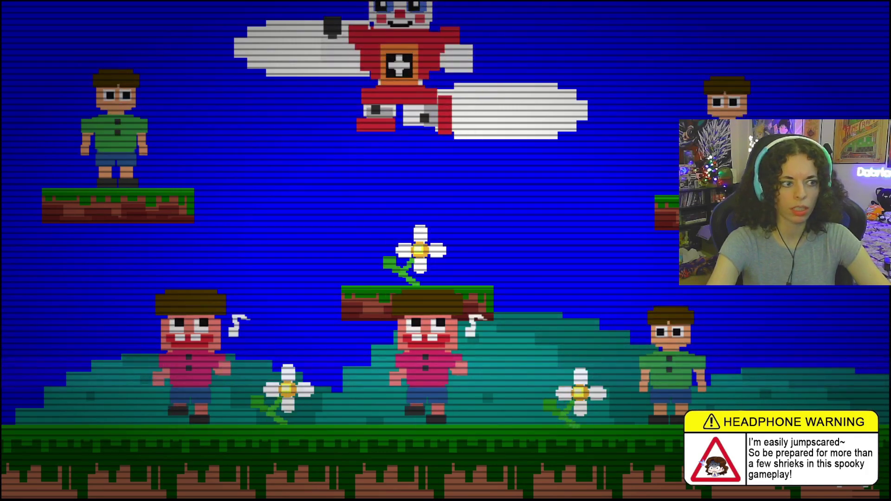
{"action": "key", "text": "Up"}
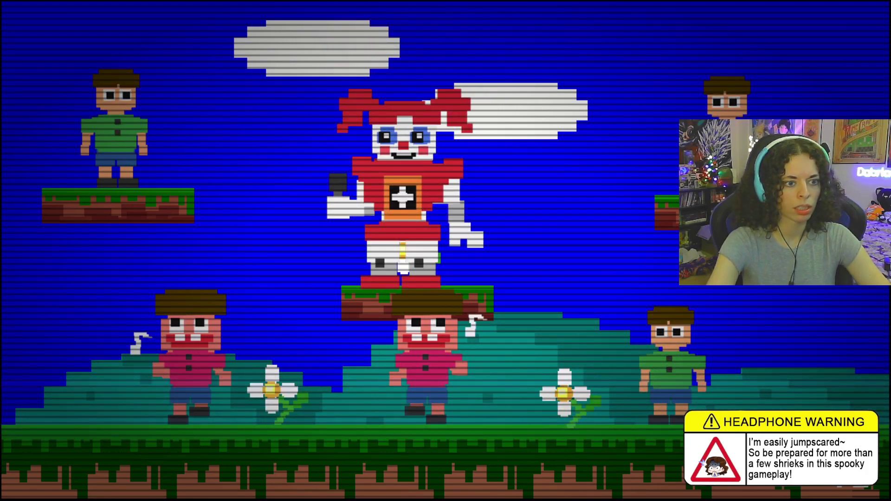
{"action": "key", "text": "Up"}
{"action": "key", "text": "Right"}
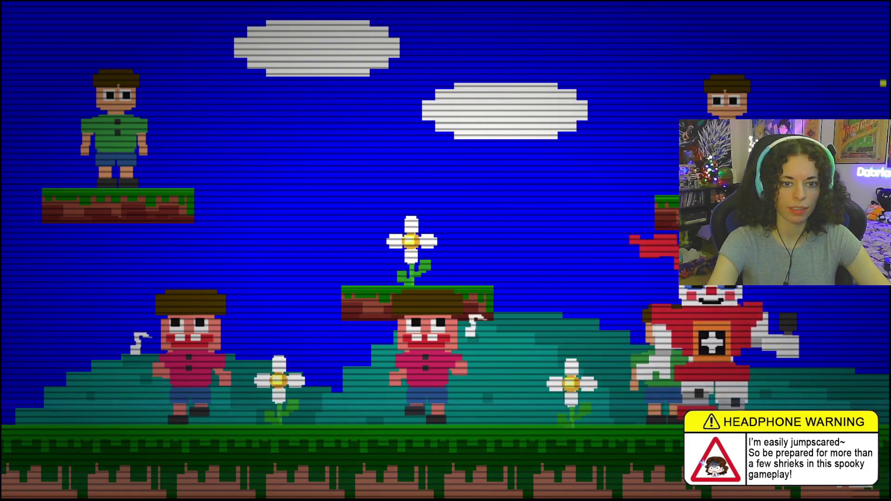
{"action": "key", "text": "Right"}
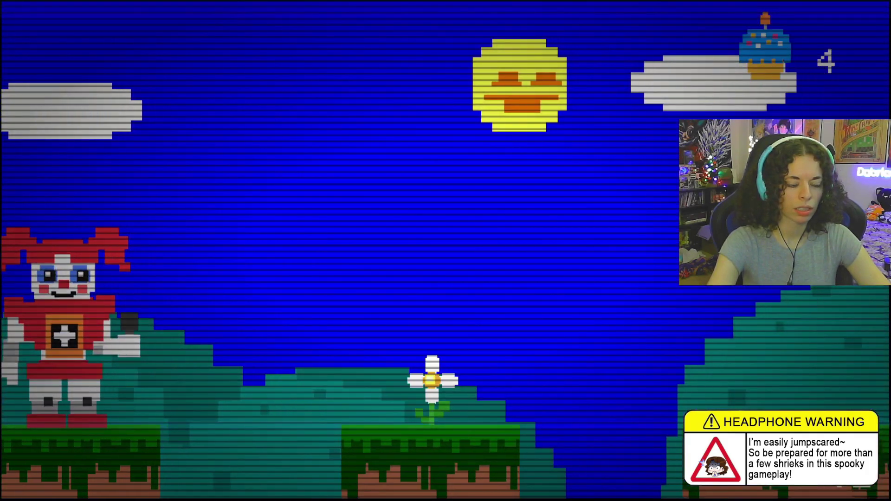
{"action": "key", "text": "Up"}
{"action": "key", "text": "Right"}
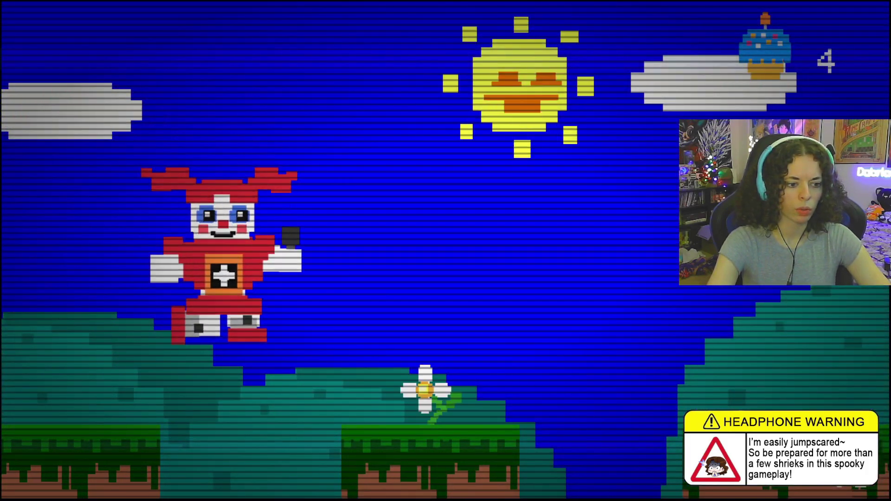
{"action": "key", "text": "Right"}
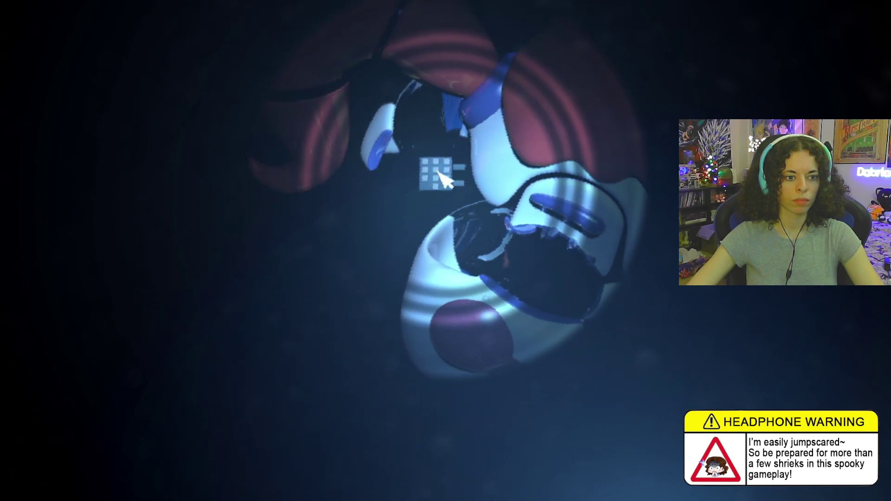
{"action": "left_click", "coordinate": [442, 171]}
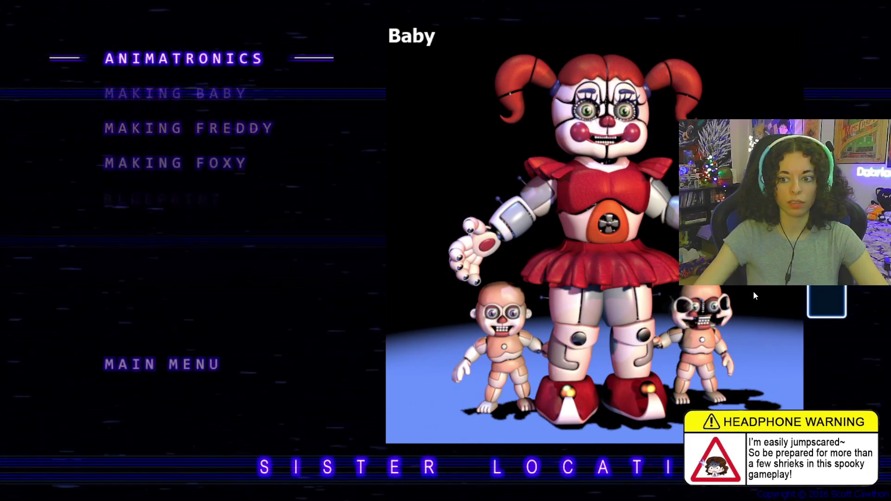
{"action": "left_click", "coordinate": [827, 299]}
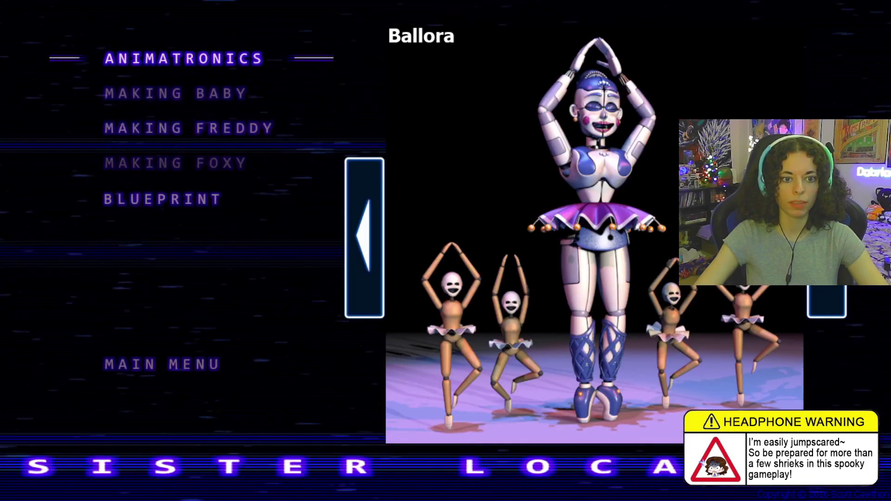
{"action": "left_click", "coordinate": [826, 299]}
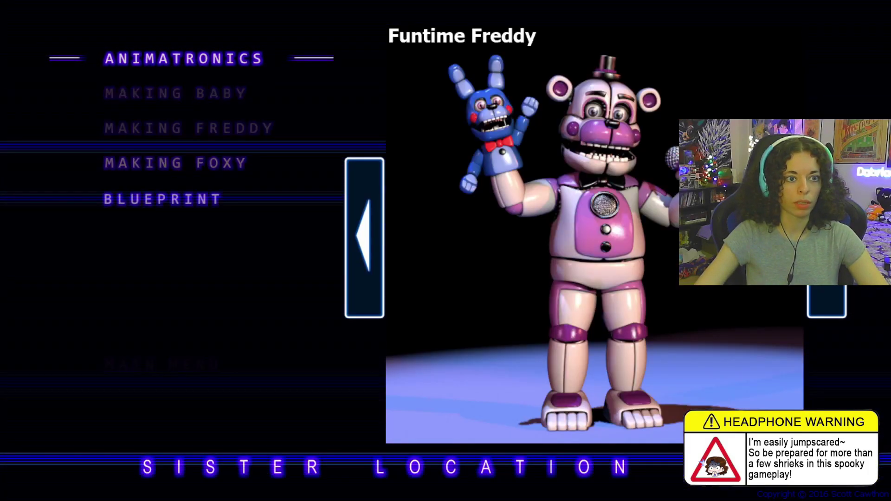
{"action": "left_click", "coordinate": [827, 244]}
{"action": "left_click", "coordinate": [826, 243]}
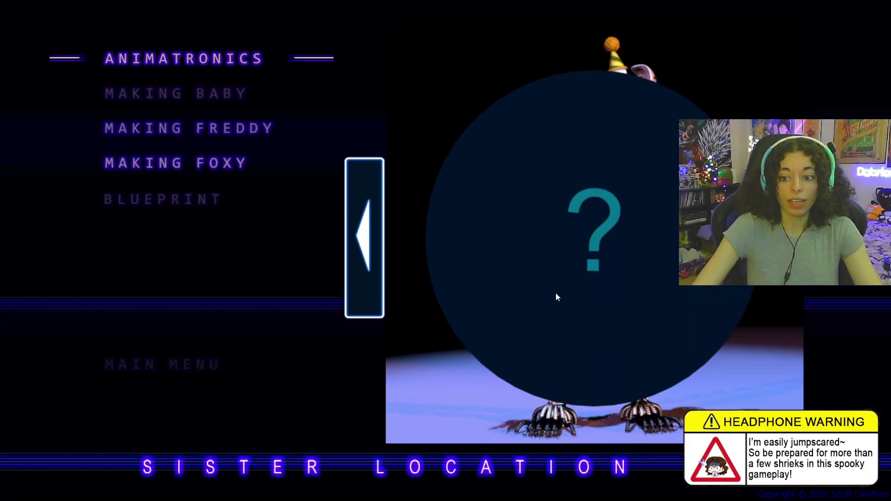
{"action": "left_click", "coordinate": [190, 94]}
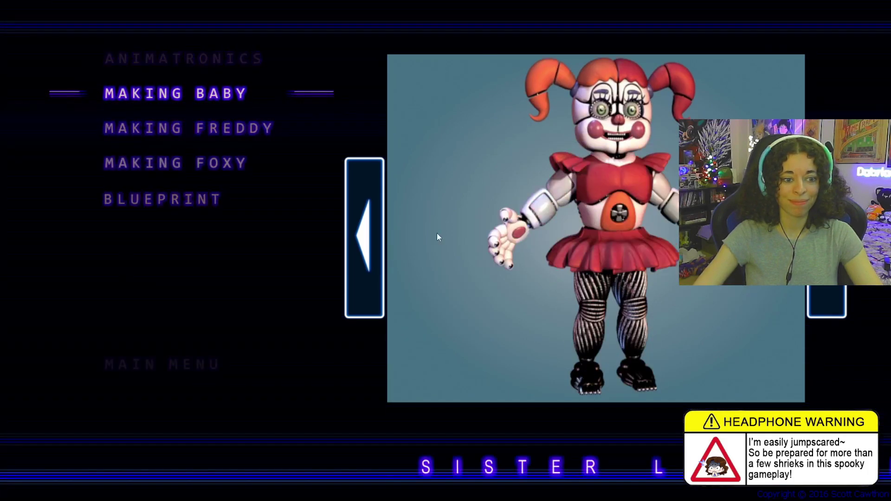
{"action": "left_click", "coordinate": [210, 164]}
{"action": "left_click", "coordinate": [209, 201]}
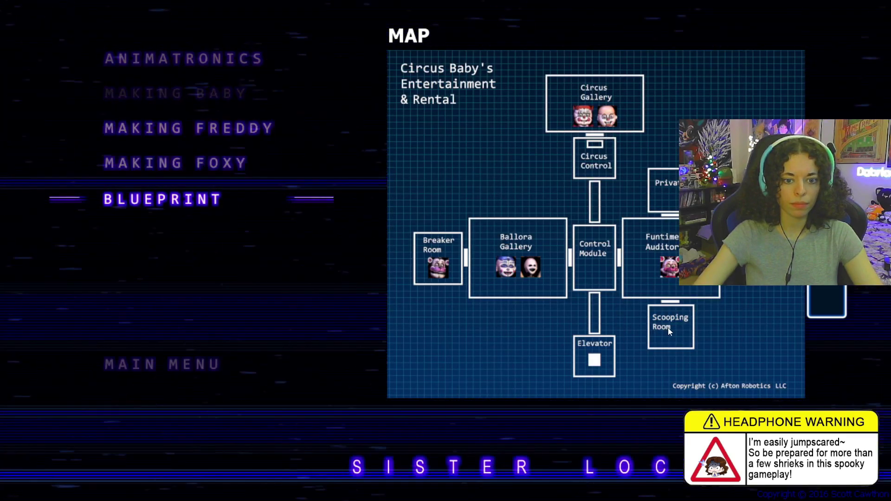
{"action": "left_click", "coordinate": [255, 62]}
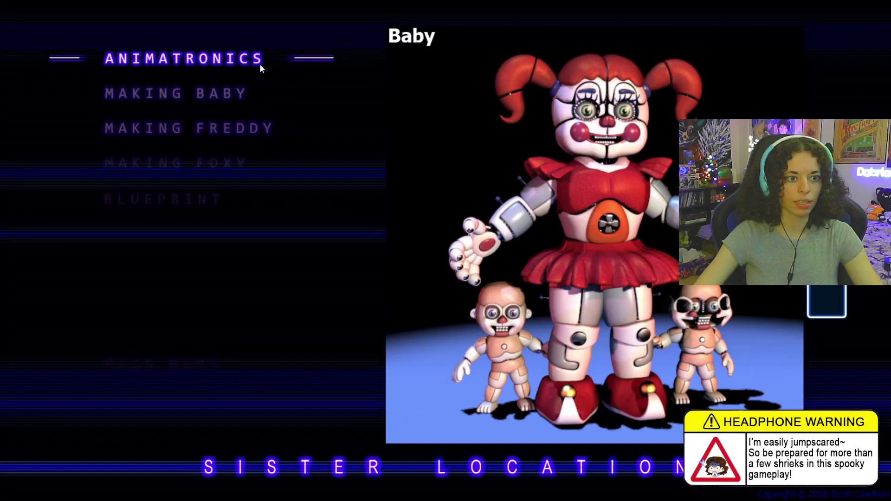
{"action": "left_click", "coordinate": [826, 237]}
{"action": "left_click", "coordinate": [826, 237]}
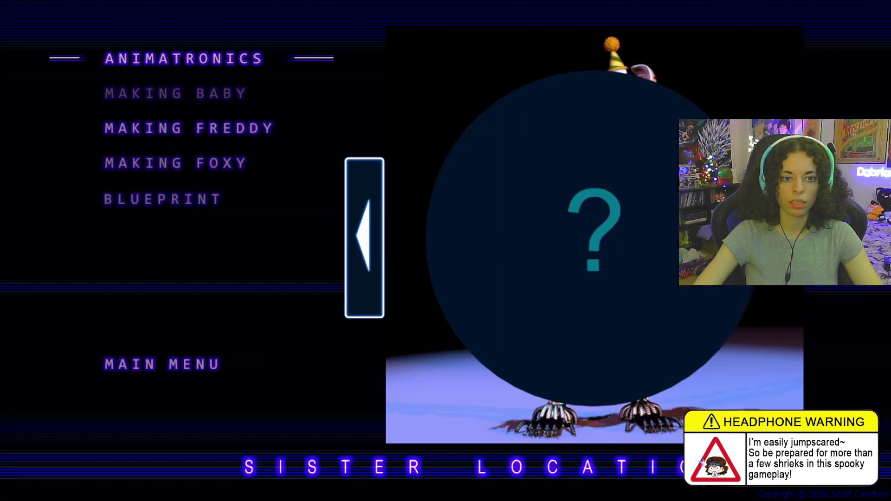
{"action": "key", "text": "Escape"}
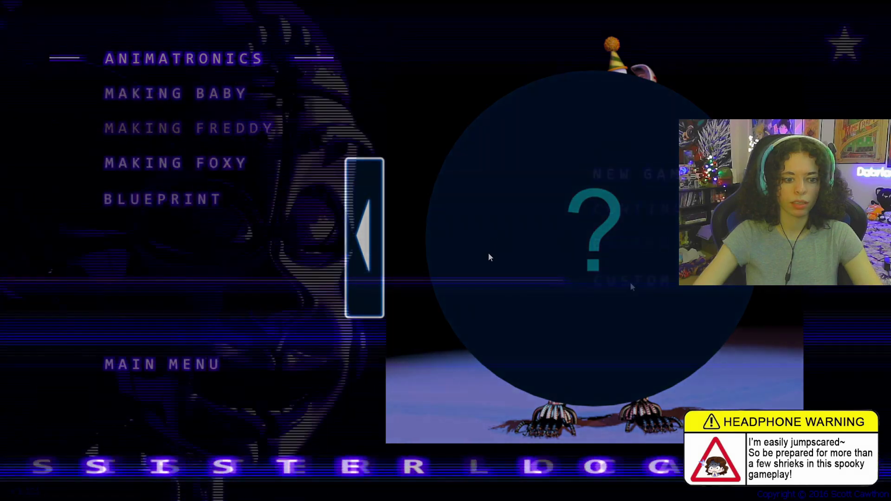
{"action": "key", "text": "Up"}
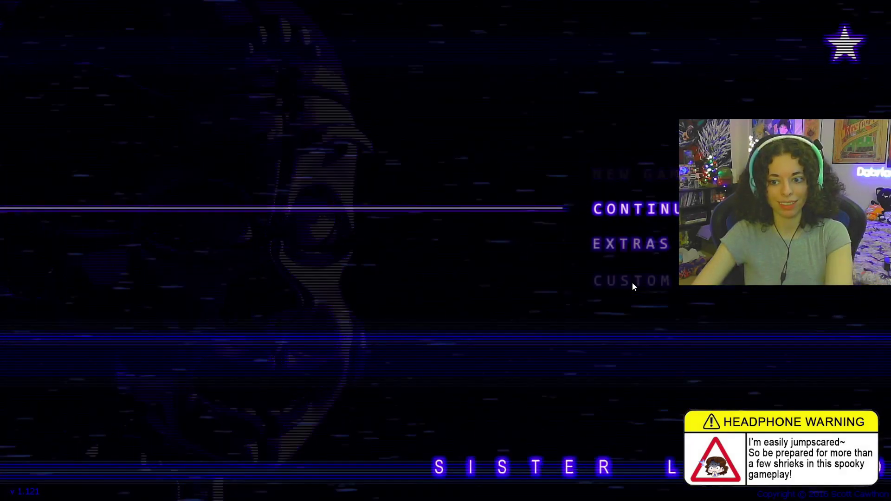
{"action": "key", "text": "Down"}
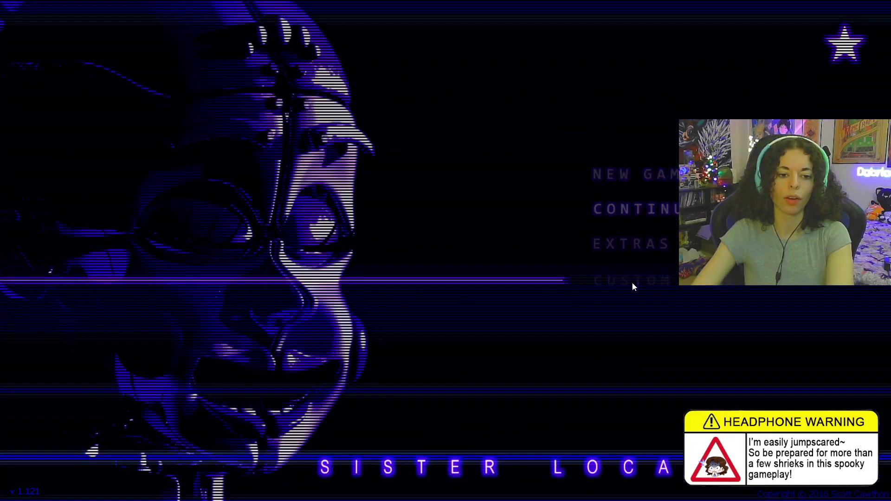
{"action": "key", "text": "Up"}
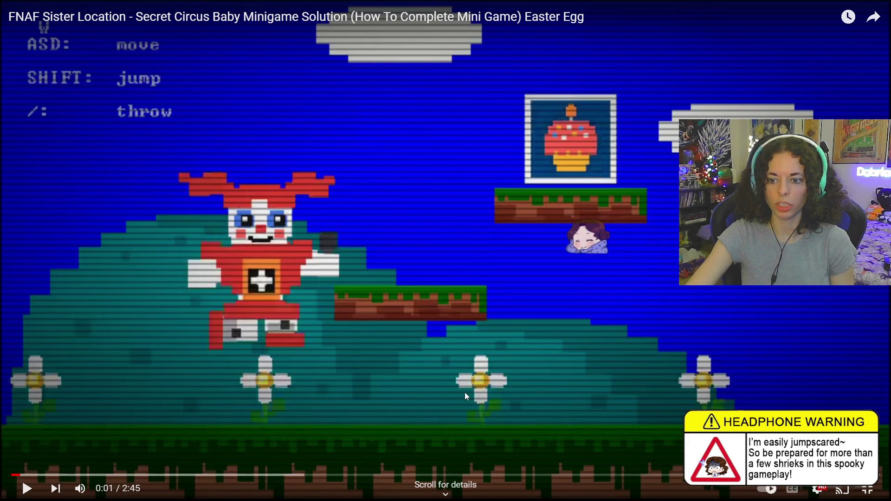
{"action": "left_click", "coordinate": [18, 474]}
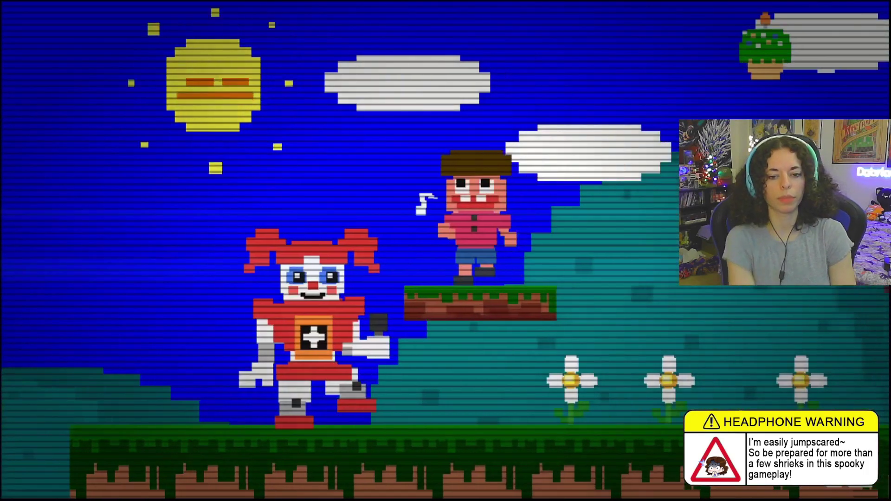
{"action": "key", "text": "Right"}
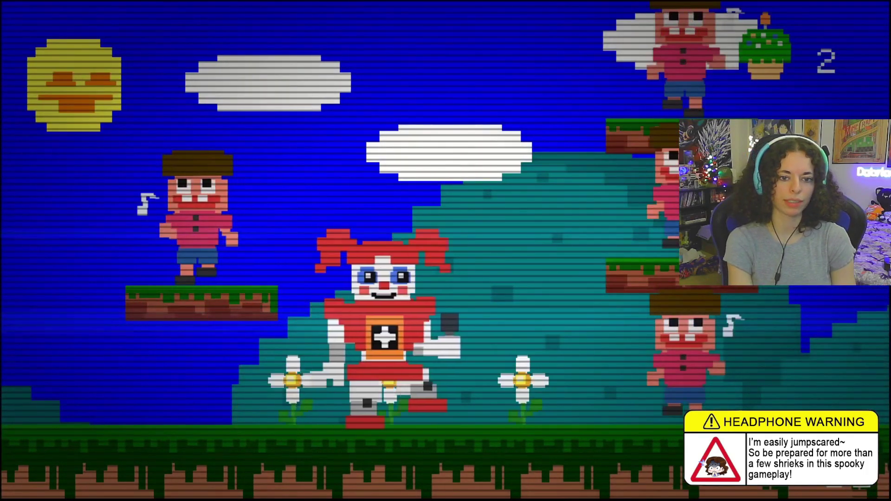
{"action": "key", "text": "Right"}
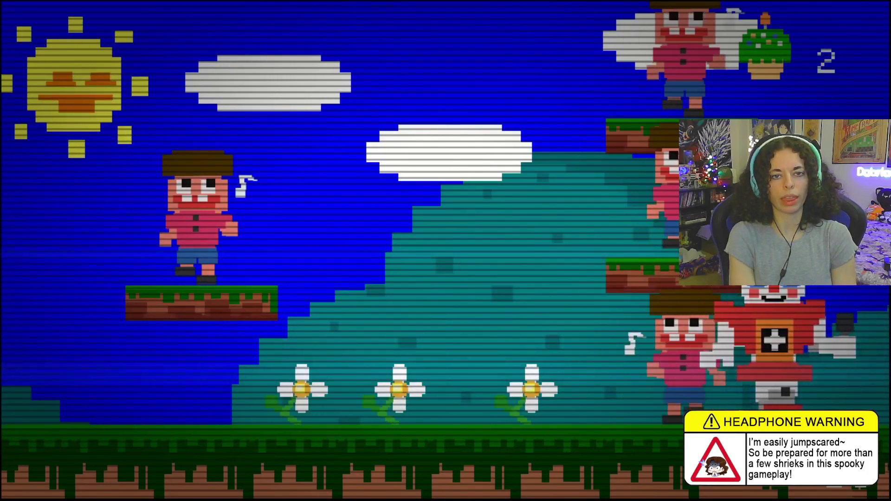
{"action": "key", "text": "Right"}
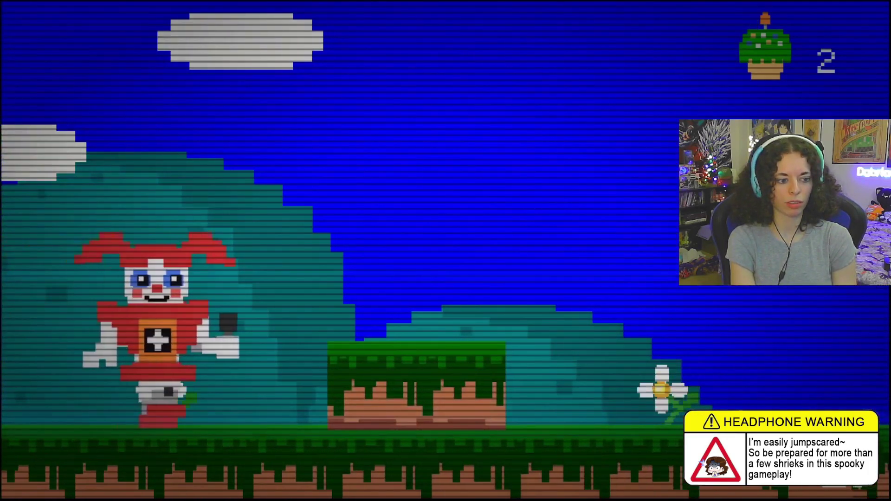
{"action": "key", "text": "Right"}
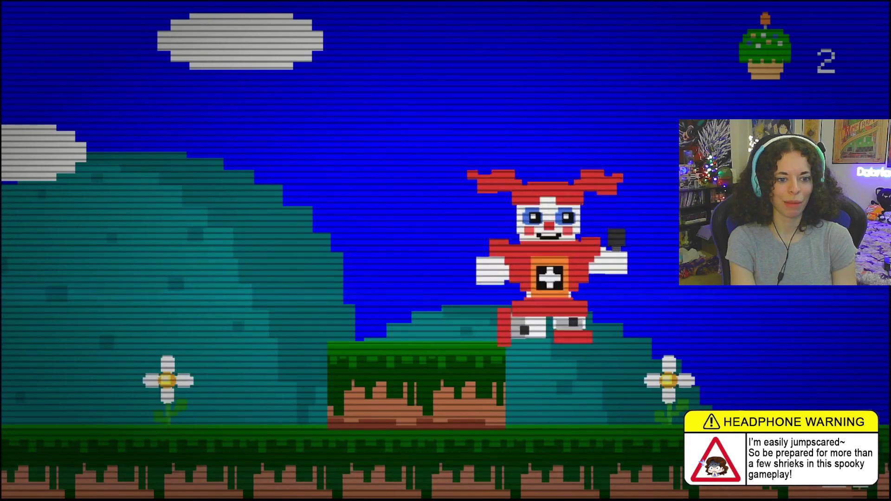
{"action": "key", "text": "Right"}
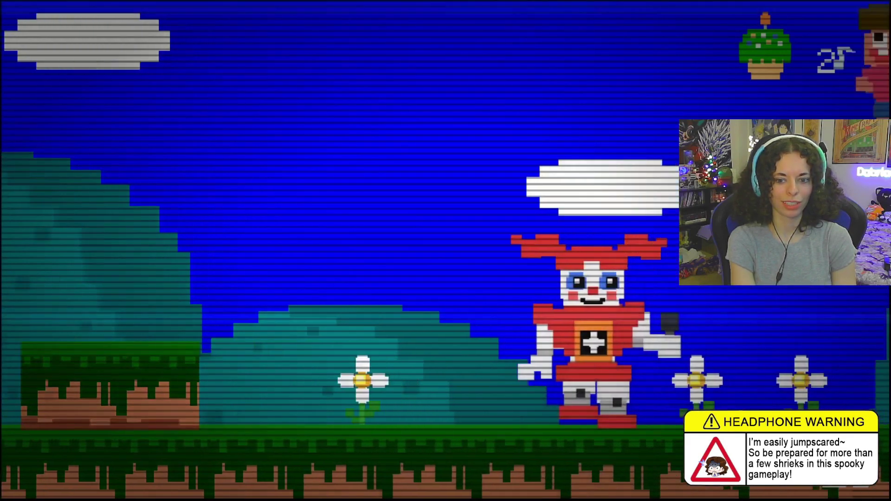
{"action": "key", "text": "Right"}
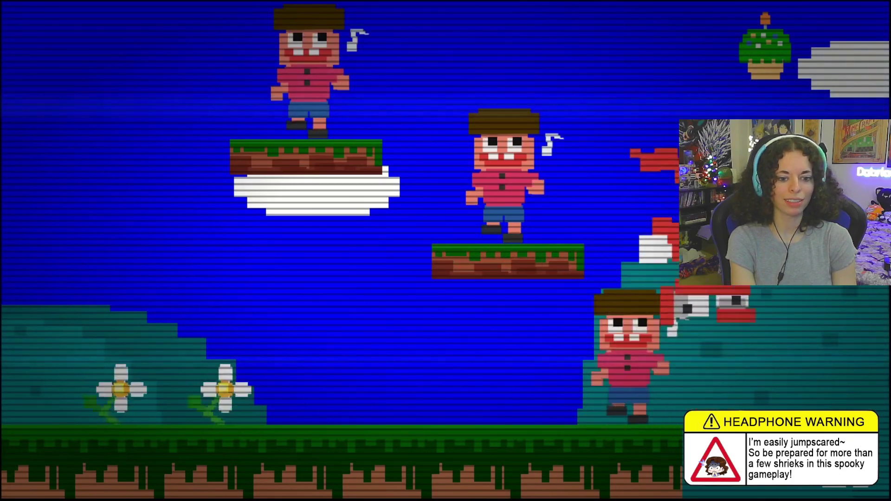
{"action": "key", "text": "Right"}
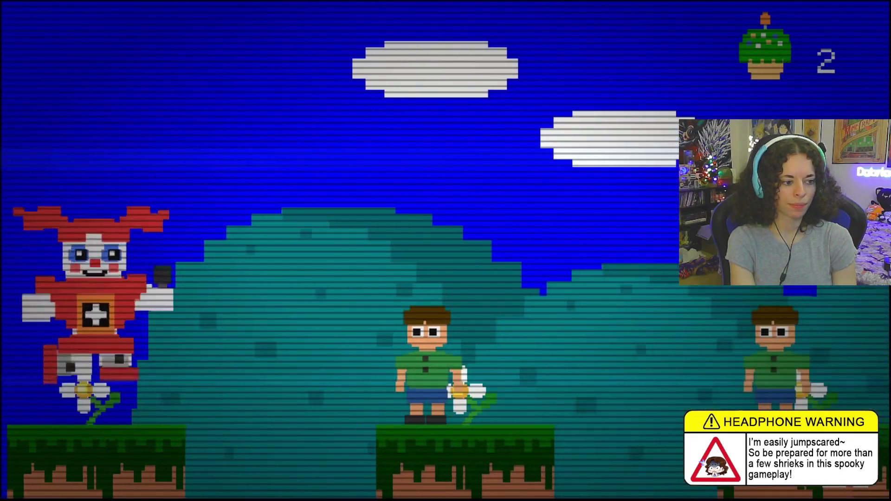
{"action": "key", "text": "Right"}
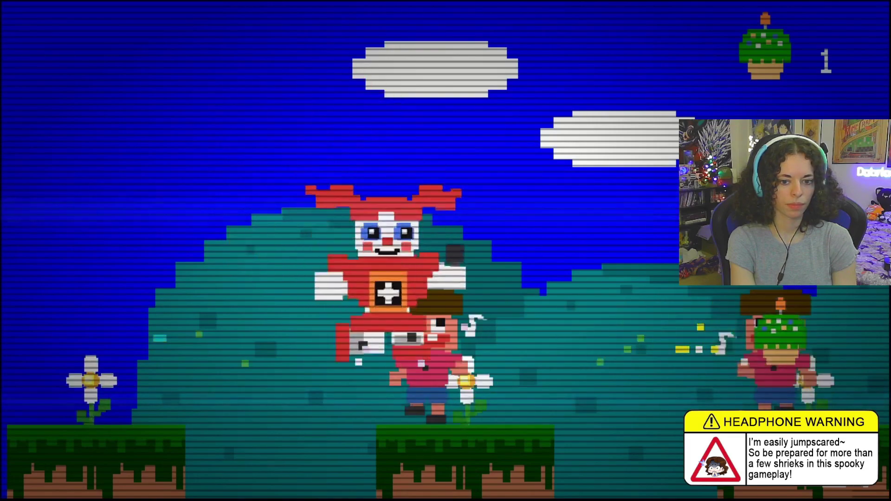
{"action": "key", "text": "space"}
{"action": "key", "text": "Right"}
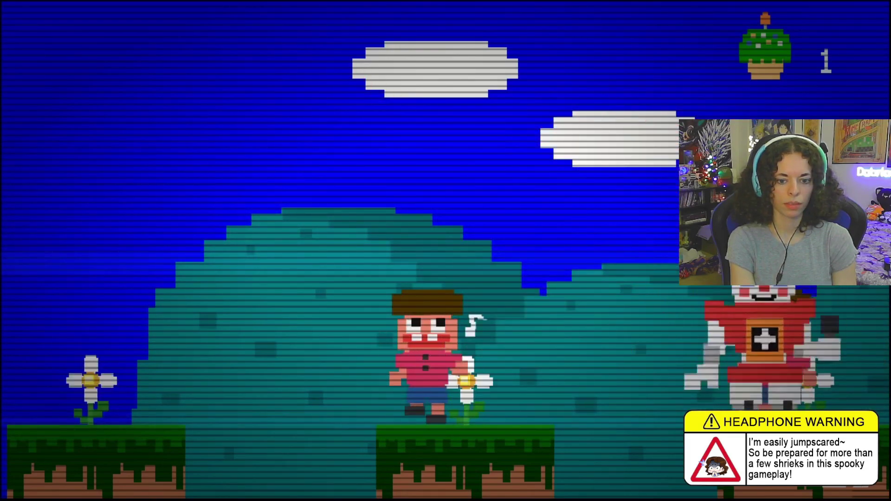
{"action": "key", "text": "Right"}
{"action": "key", "text": "space"}
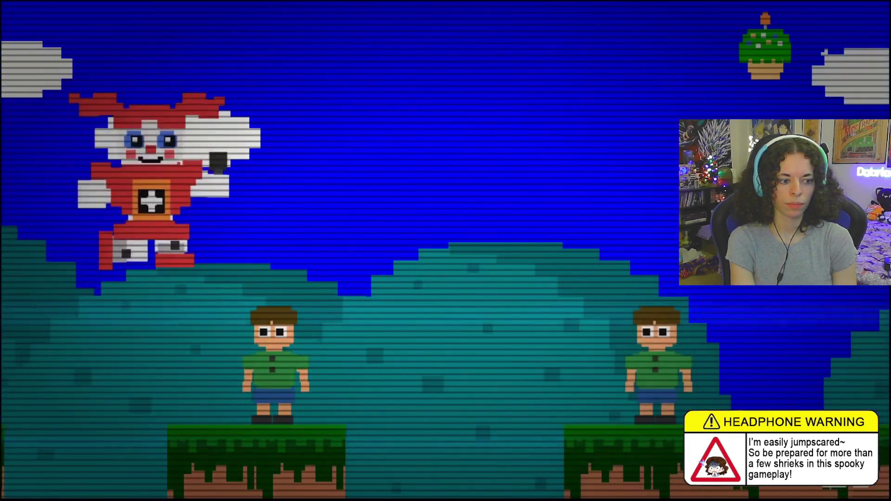
{"action": "key", "text": "Right"}
{"action": "key", "text": "Right"}
{"action": "key", "text": "space"}
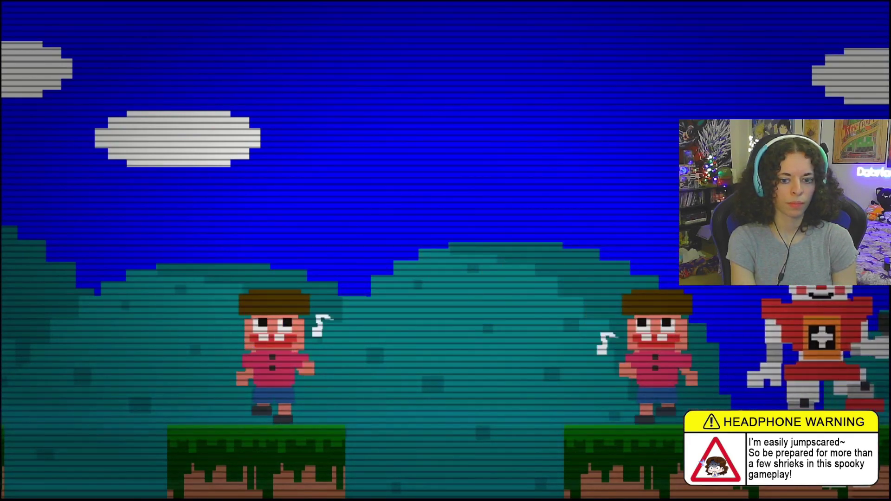
{"action": "key", "text": "Right"}
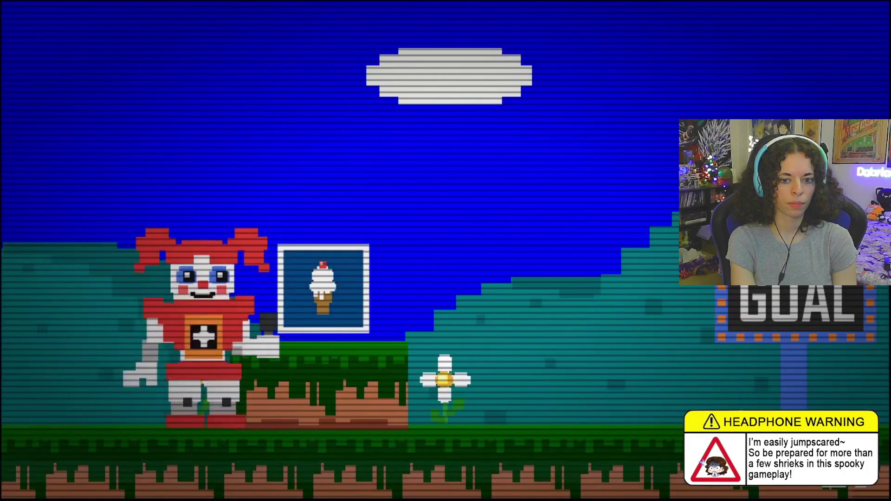
{"action": "key", "text": "space"}
{"action": "key", "text": "Left"}
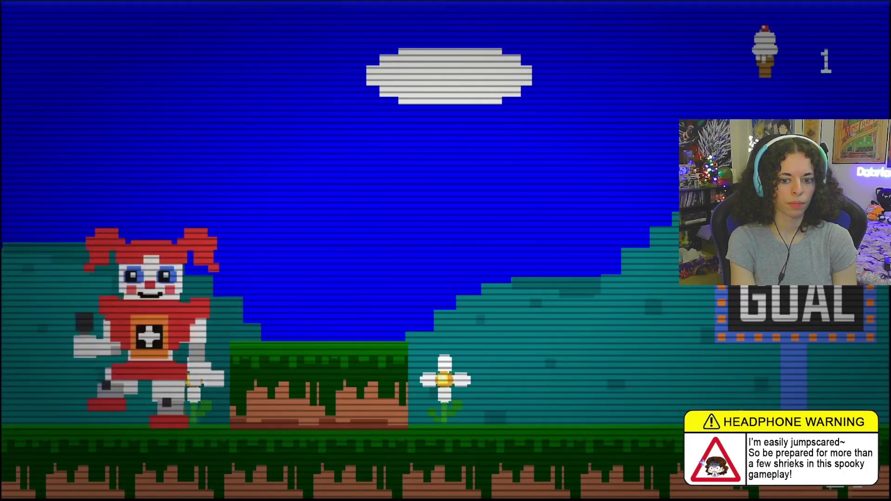
{"action": "key", "text": "Right"}
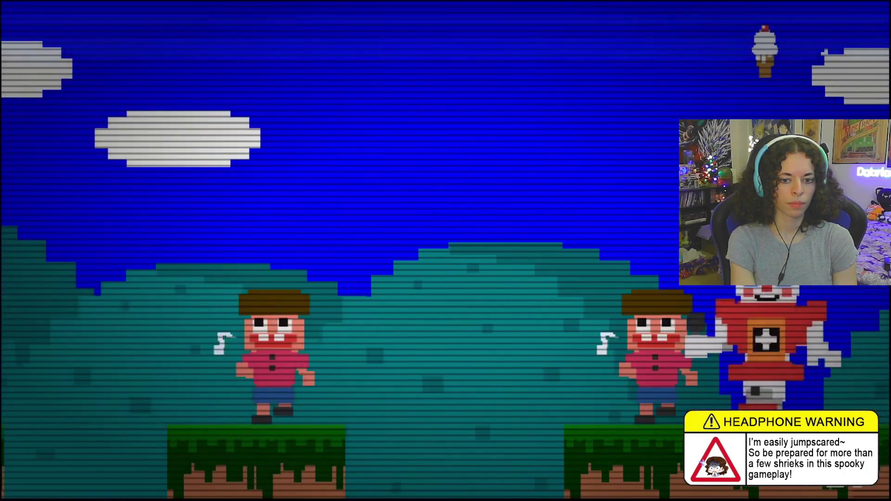
{"action": "key", "text": "space"}
{"action": "key", "text": "Left"}
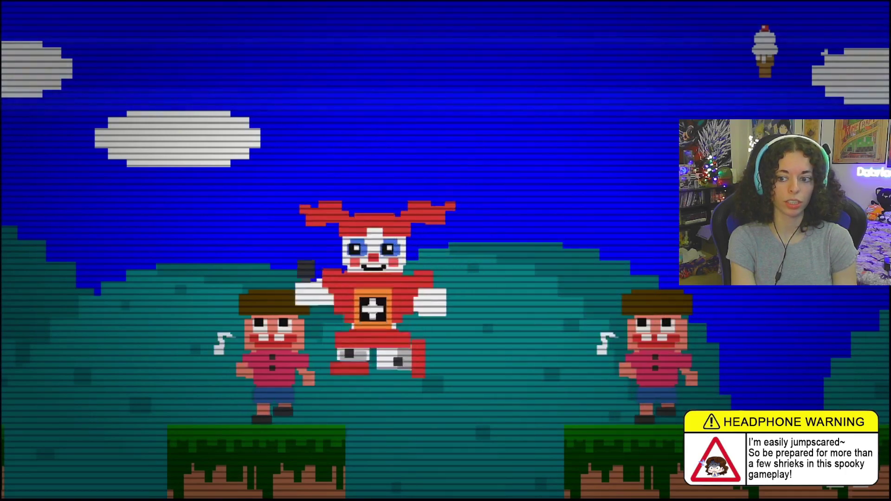
{"action": "key", "text": "space"}
{"action": "key", "text": "Left"}
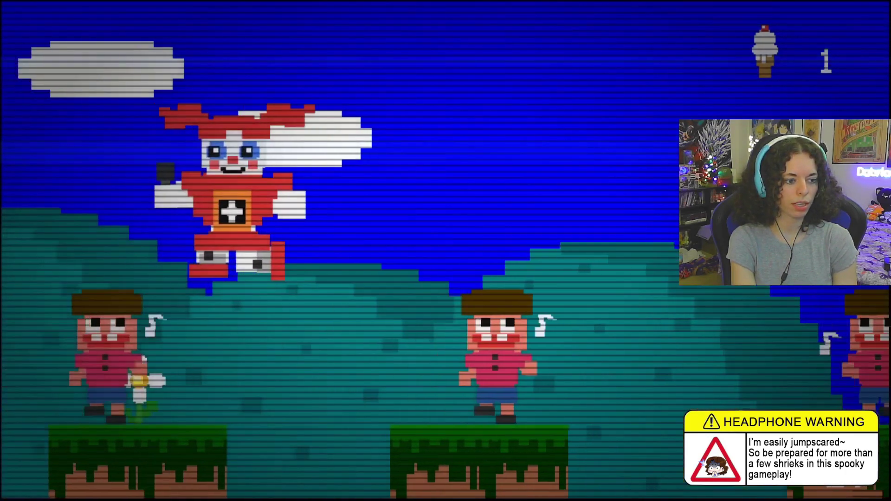
{"action": "key", "text": "Right"}
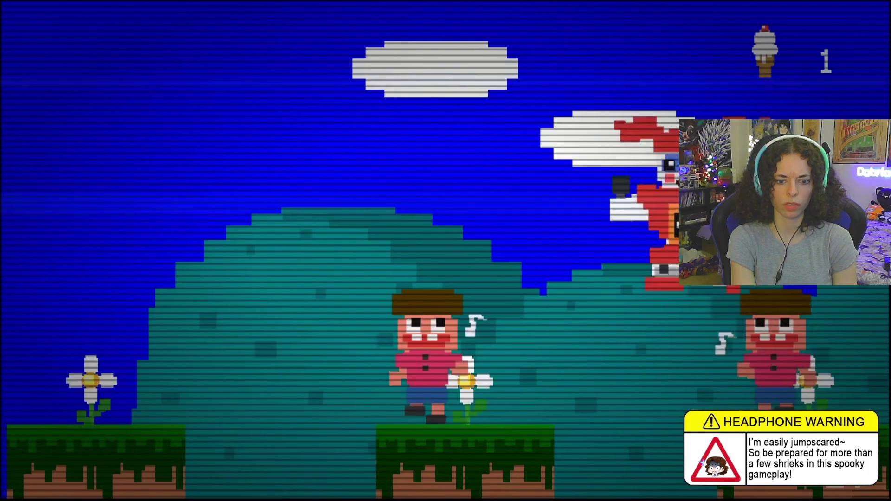
{"action": "key", "text": "Left"}
{"action": "key", "text": "space"}
{"action": "key", "text": "Left"}
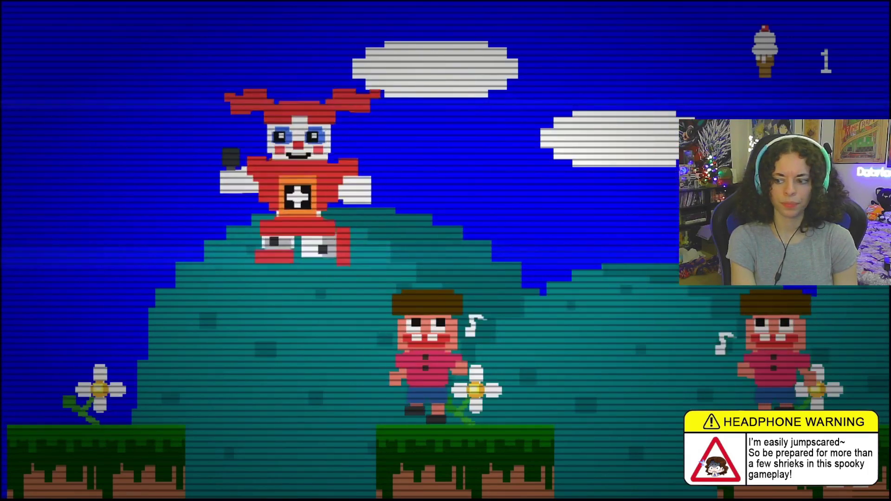
{"action": "key", "text": "space"}
{"action": "key", "text": "Right"}
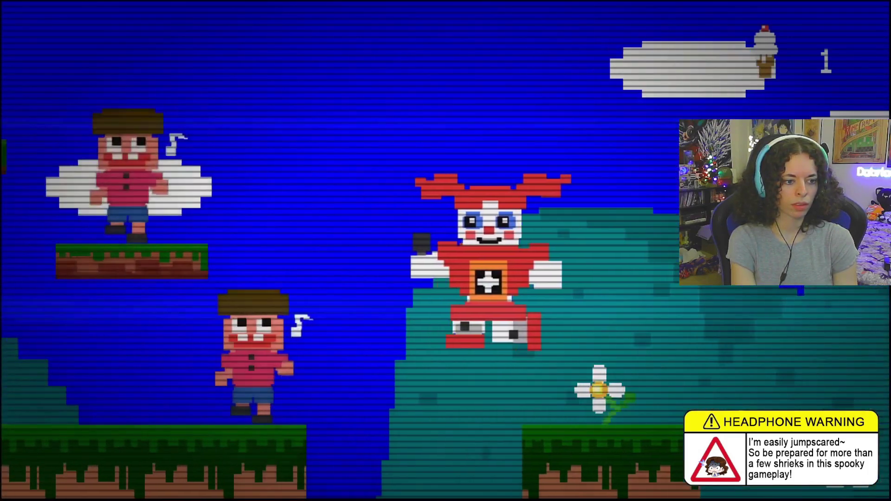
{"action": "key", "text": "Left"}
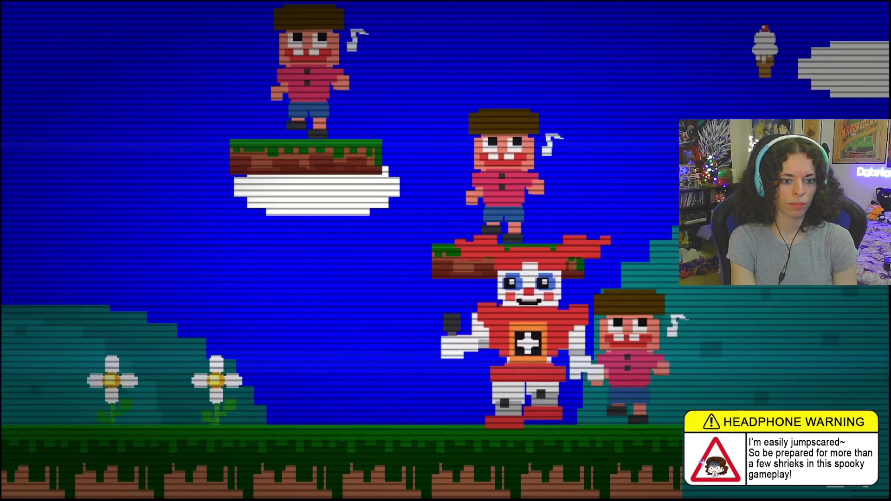
{"action": "key", "text": "Left"}
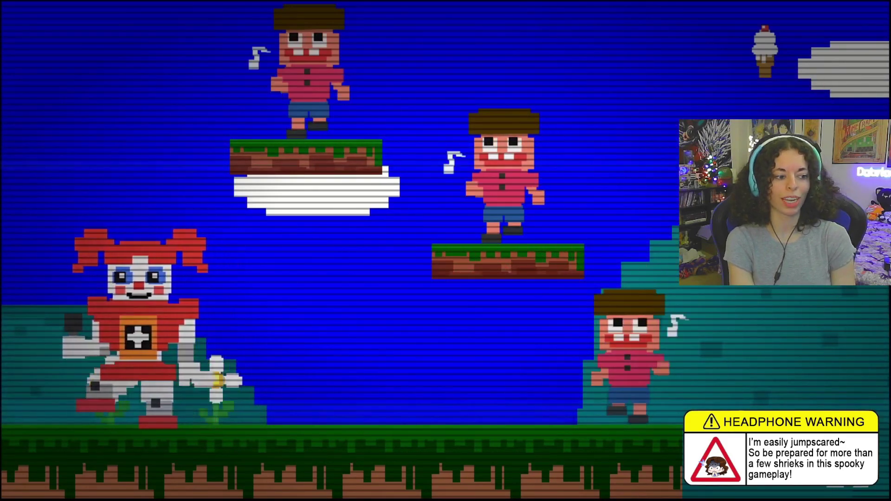
{"action": "key", "text": "Right"}
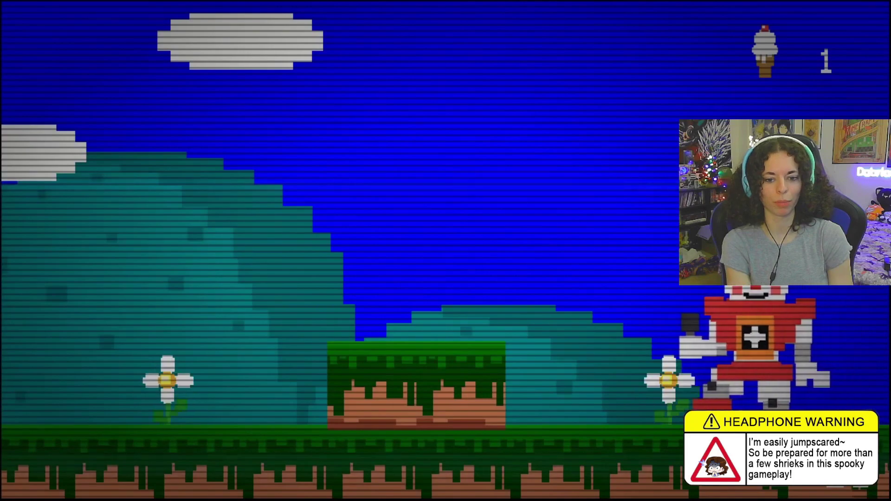
{"action": "key", "text": "Left"}
{"action": "key", "text": "Up"}
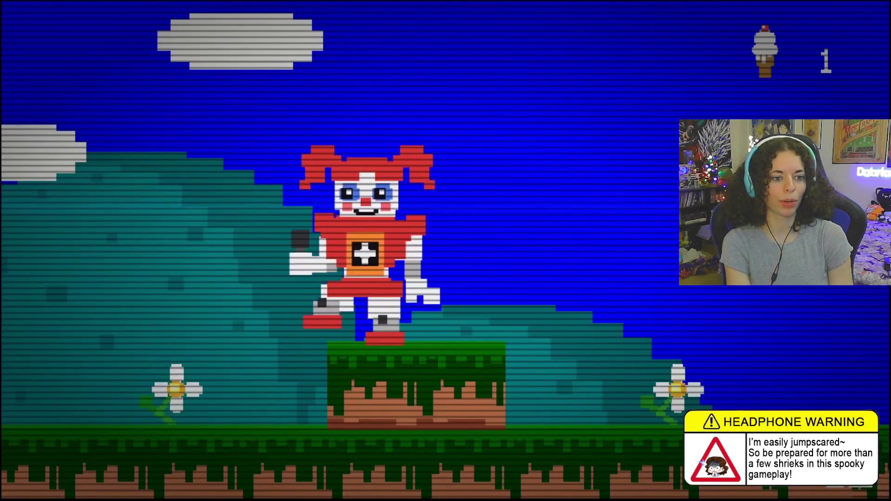
{"action": "key", "text": "Right"}
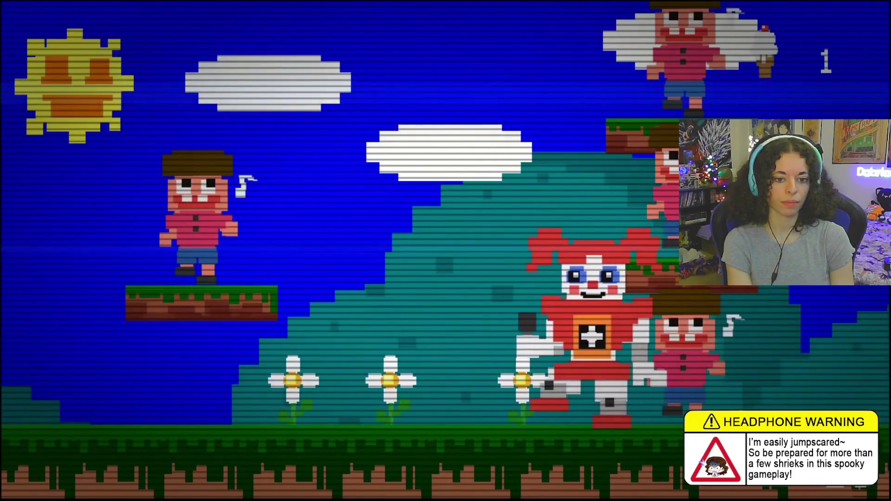
{"action": "key", "text": "Left"}
{"action": "key", "text": "Left"}
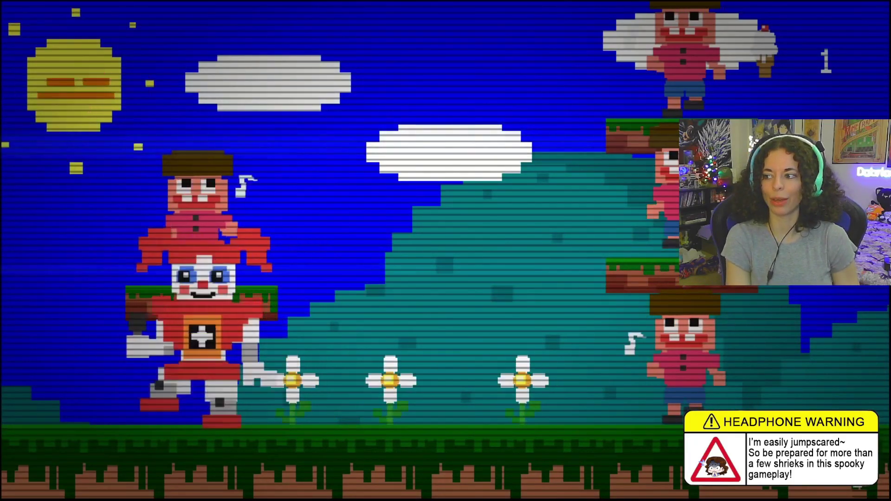
{"action": "key", "text": "Right"}
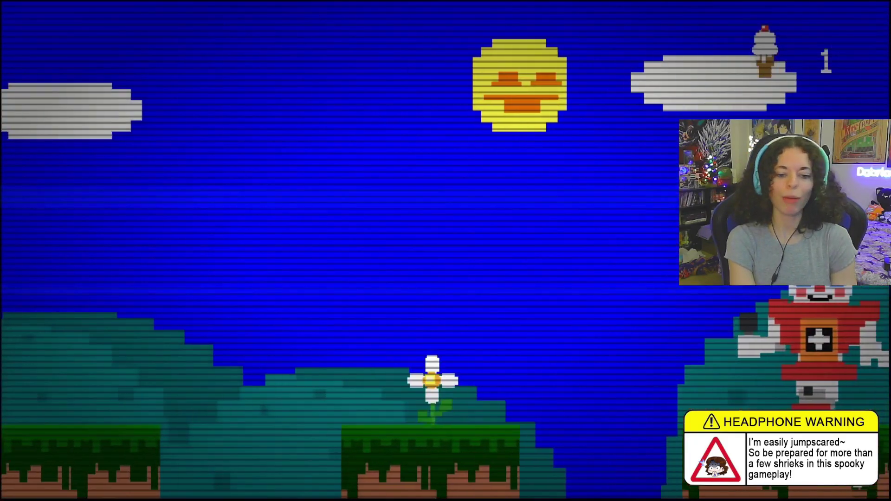
{"action": "key", "text": "Left"}
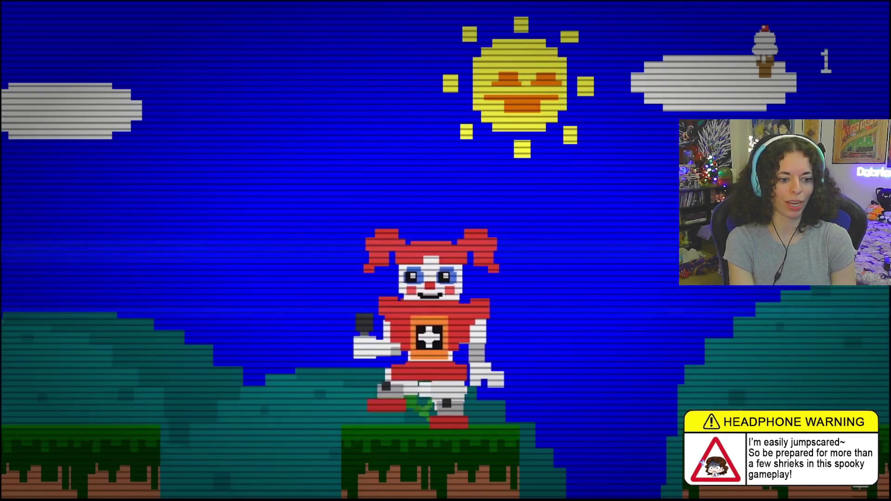
{"action": "key", "text": "Left"}
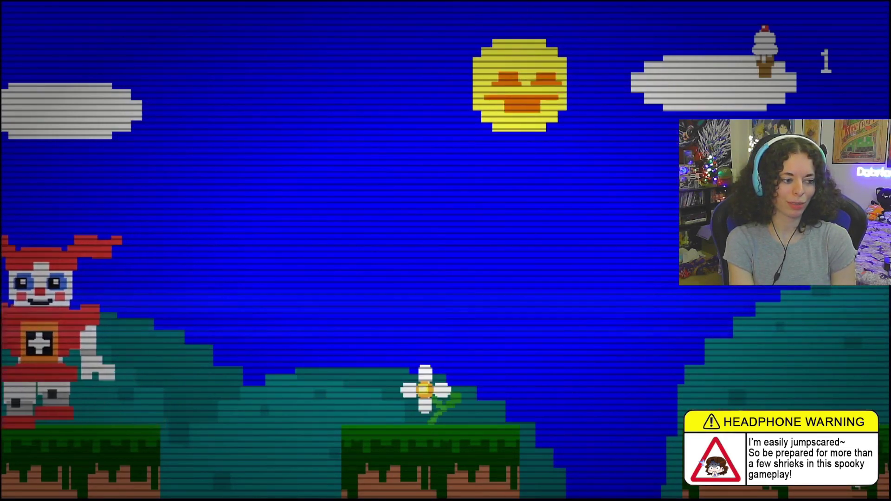
{"action": "key", "text": "Right"}
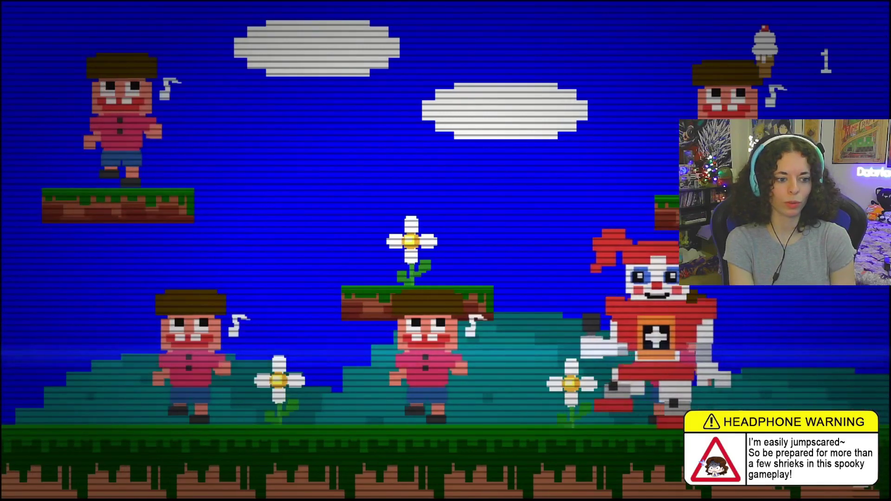
{"action": "key", "text": "Left"}
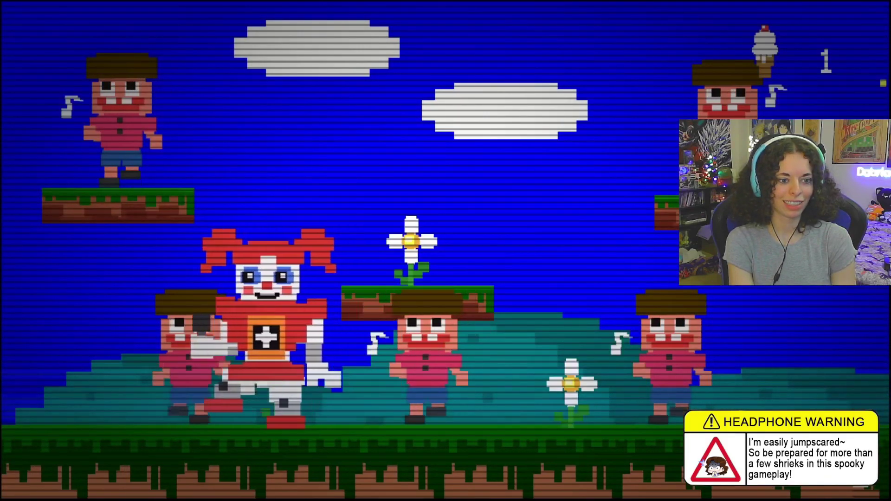
{"action": "key", "text": "Left"}
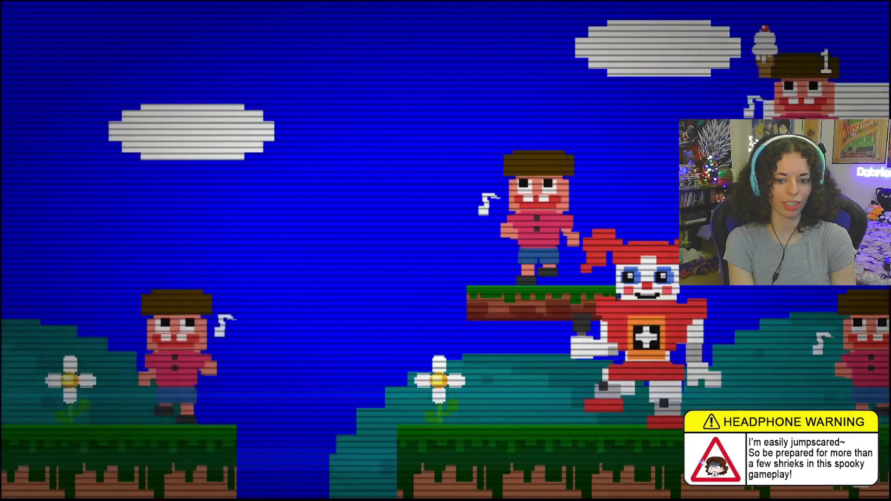
{"action": "key", "text": "Left"}
{"action": "key", "text": "Up"}
{"action": "key", "text": "Left"}
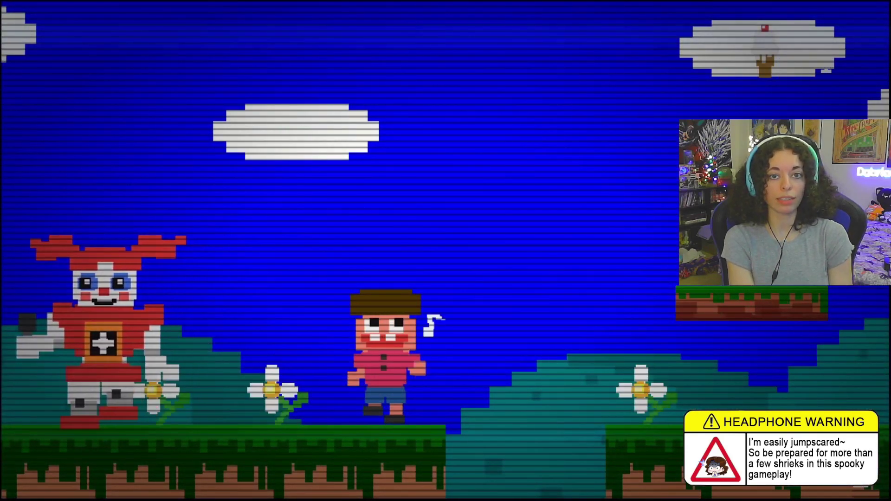
{"action": "key", "text": "Right"}
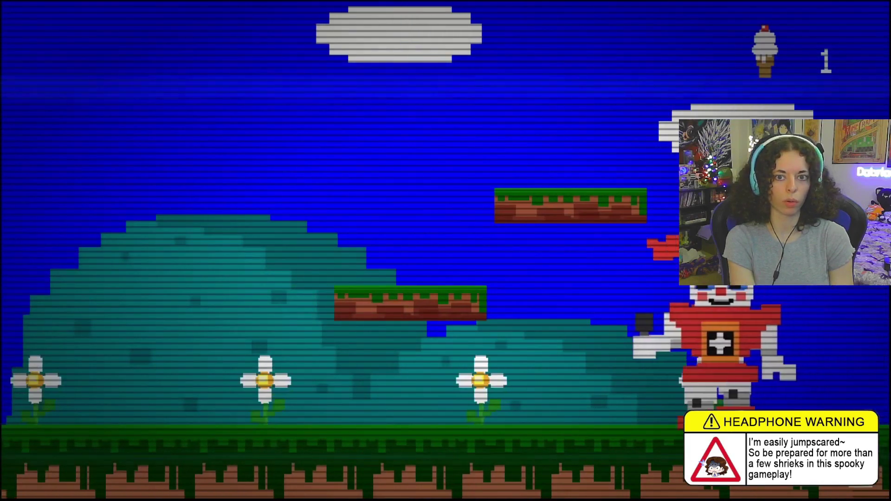